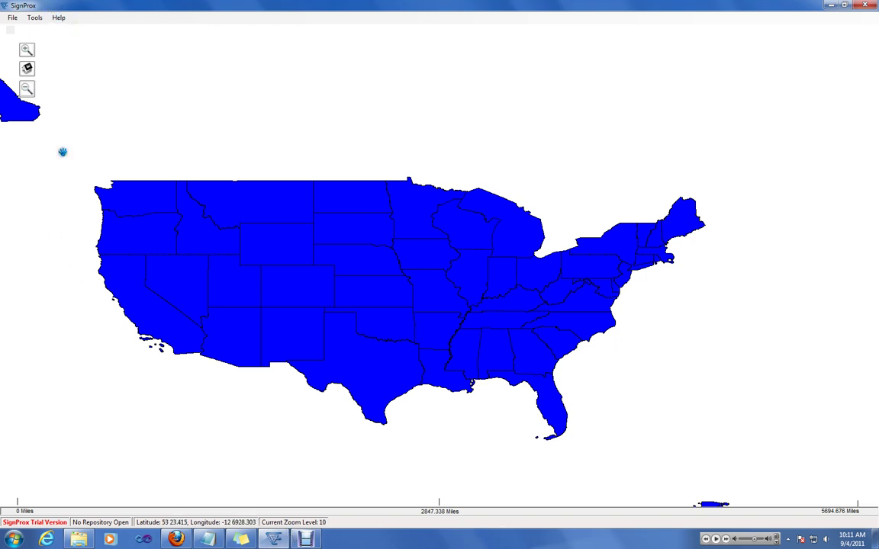
# Start the Add Shapefiles wizard and open the fe_2007_us_state layer's settings.
pyautogui.click(35, 18)
pyautogui.click(61, 152)
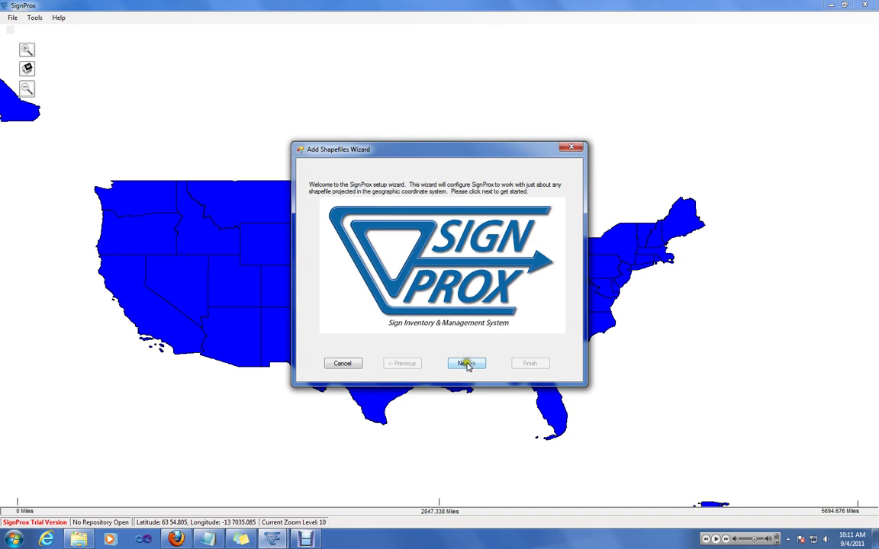
pyautogui.click(466, 364)
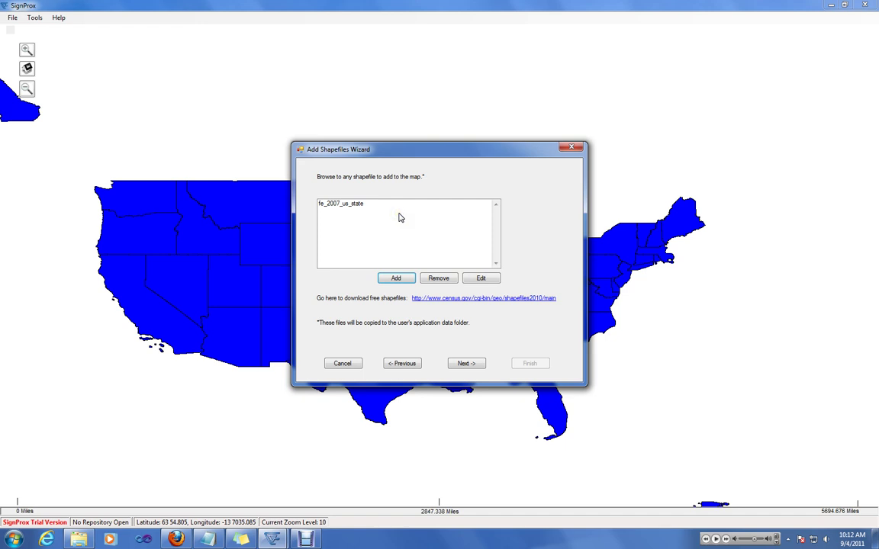
pyautogui.click(359, 206)
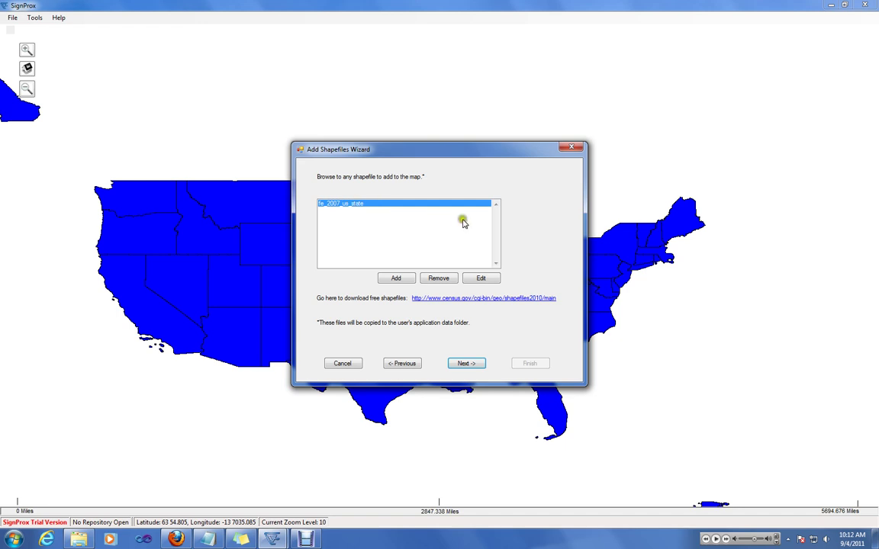
pyautogui.click(481, 277)
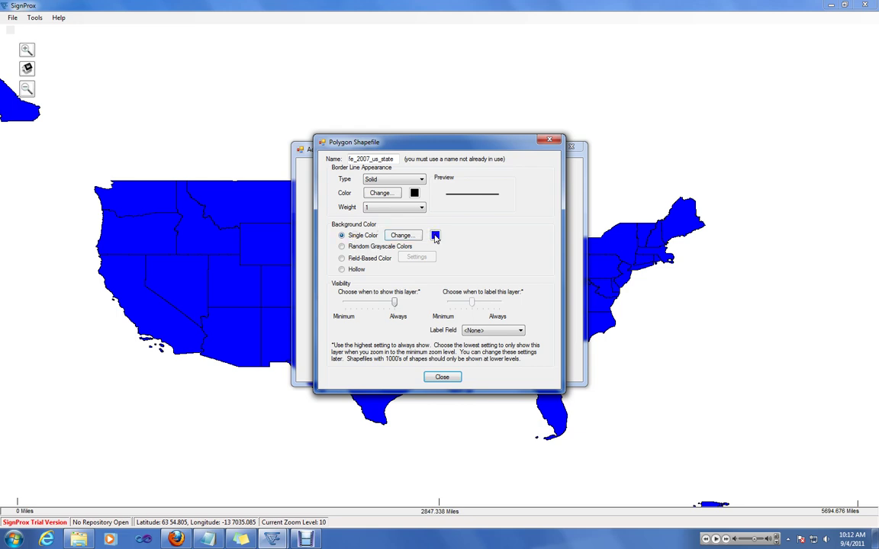
# Give the fe_2007_us_state layer random grayscale background colors and a dashed border line.
pyautogui.click(354, 246)
pyautogui.click(384, 319)
pyautogui.click(367, 169)
pyautogui.click(393, 182)
pyautogui.click(388, 200)
# Label the fe_2007_us_state layer by the NAME field, set its labels to always show, and close its settings.
pyautogui.click(476, 333)
pyautogui.click(485, 367)
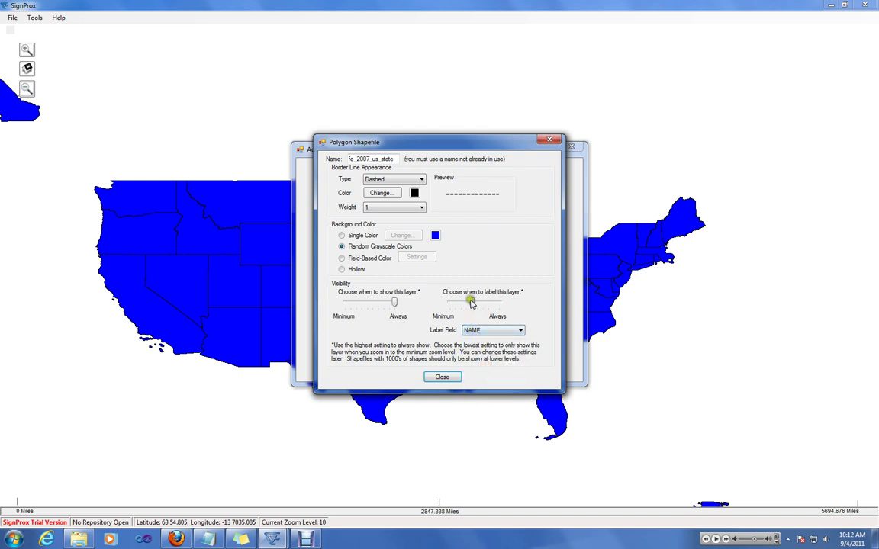
pyautogui.moveTo(471, 302); pyautogui.dragTo(500, 302)
pyautogui.click(443, 378)
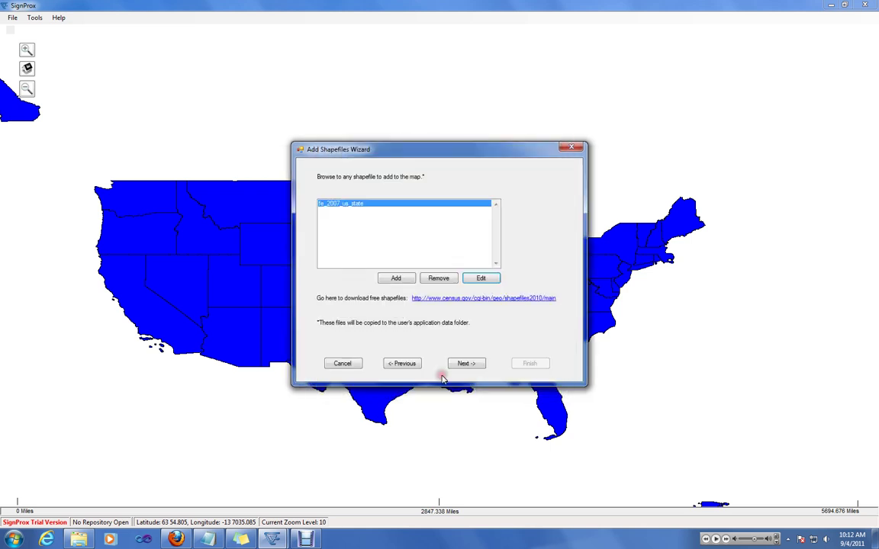
# Add the NJ_PT_MP_GCS.shp shapefile to the map layers.
pyautogui.click(395, 279)
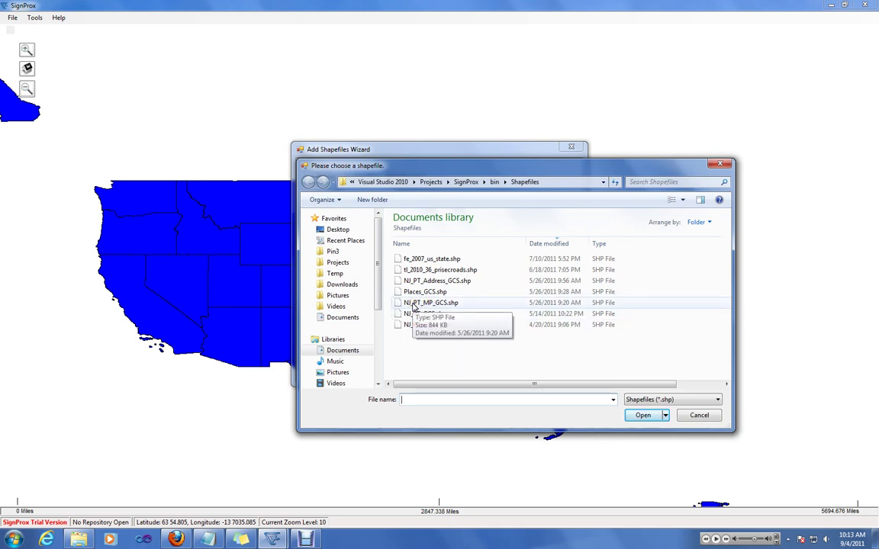
pyautogui.click(444, 305)
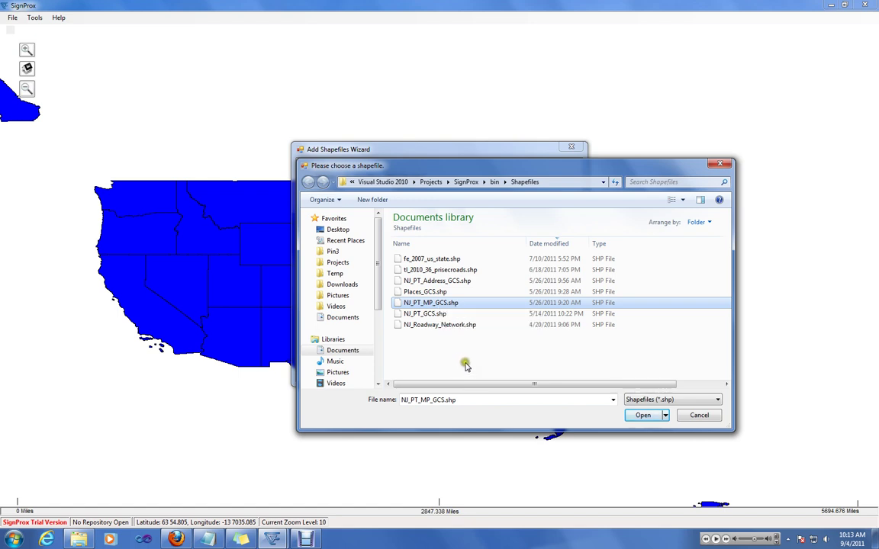
pyautogui.doubleClick(437, 303)
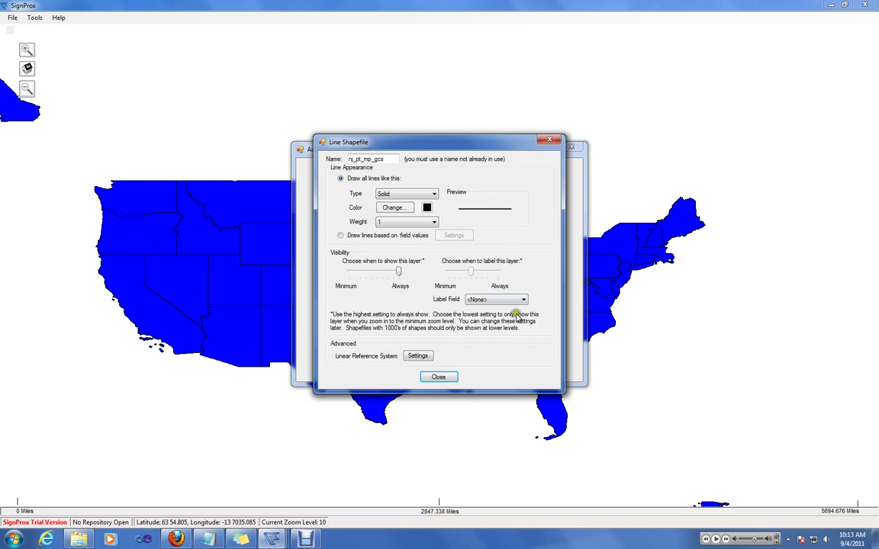
# Style all nj_pt_mp_gcs lines as solid red with weight 3 and close the line settings.
pyautogui.click(342, 179)
pyautogui.click(267, 238)
pyautogui.click(412, 196)
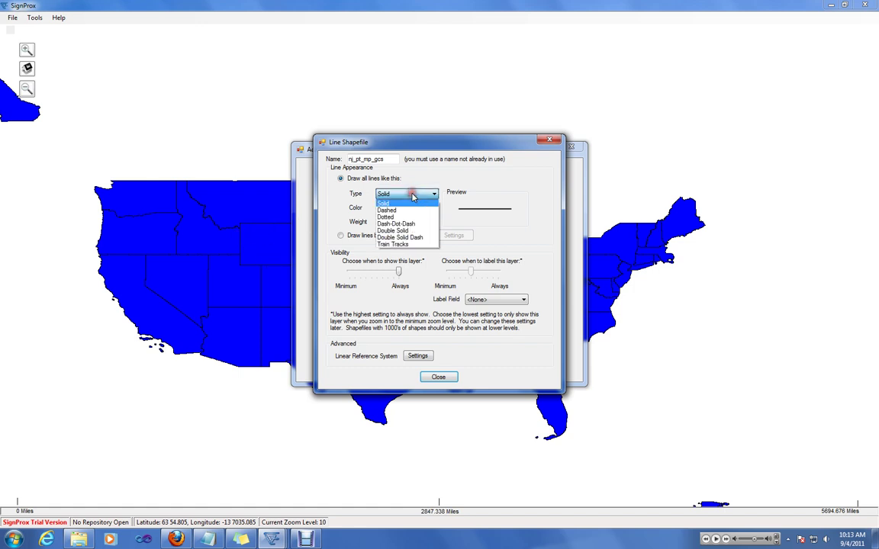
pyautogui.click(411, 195)
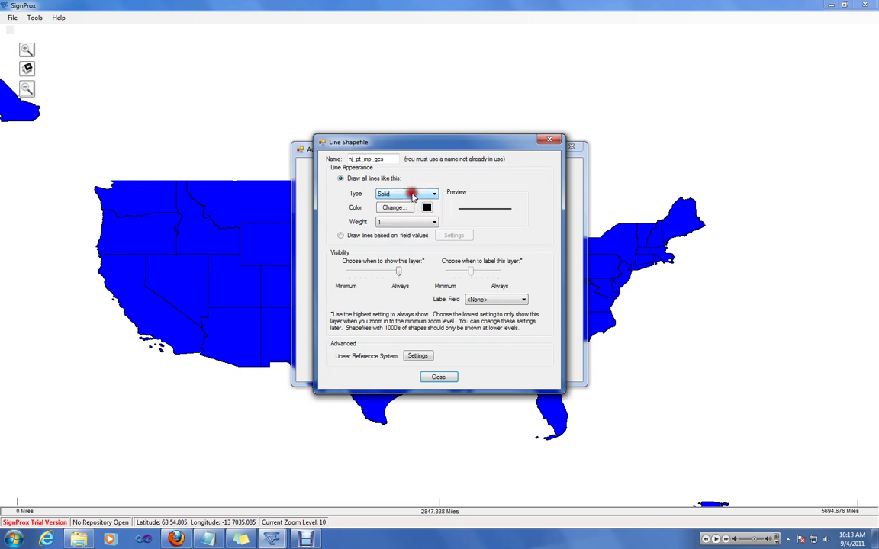
pyautogui.click(398, 222)
pyautogui.click(386, 244)
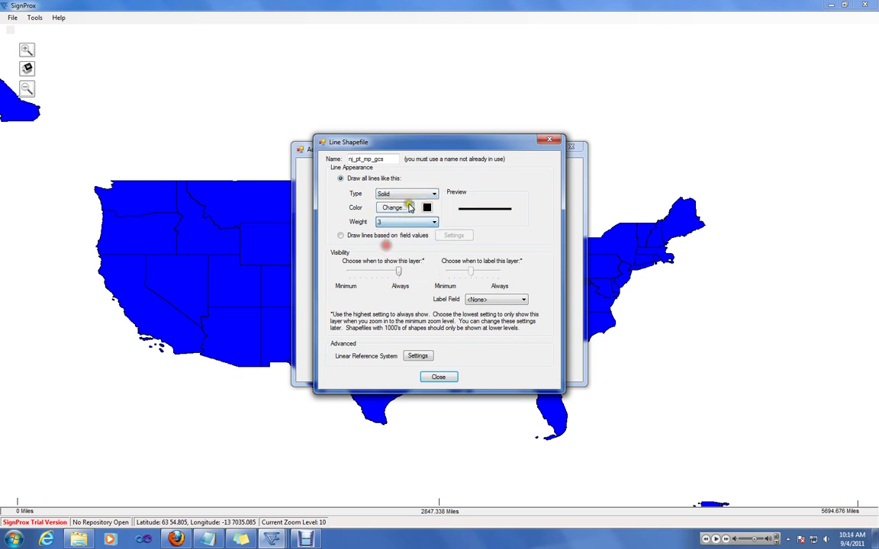
pyautogui.click(398, 208)
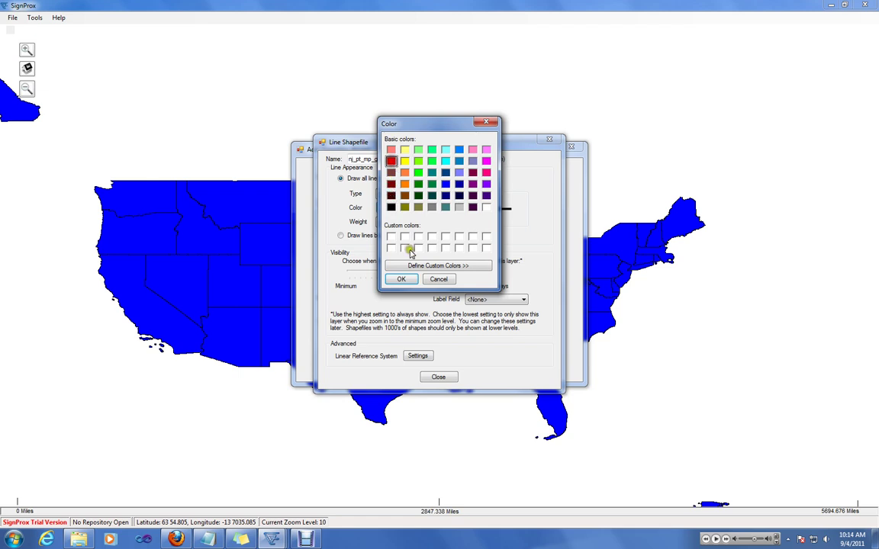
pyautogui.click(401, 280)
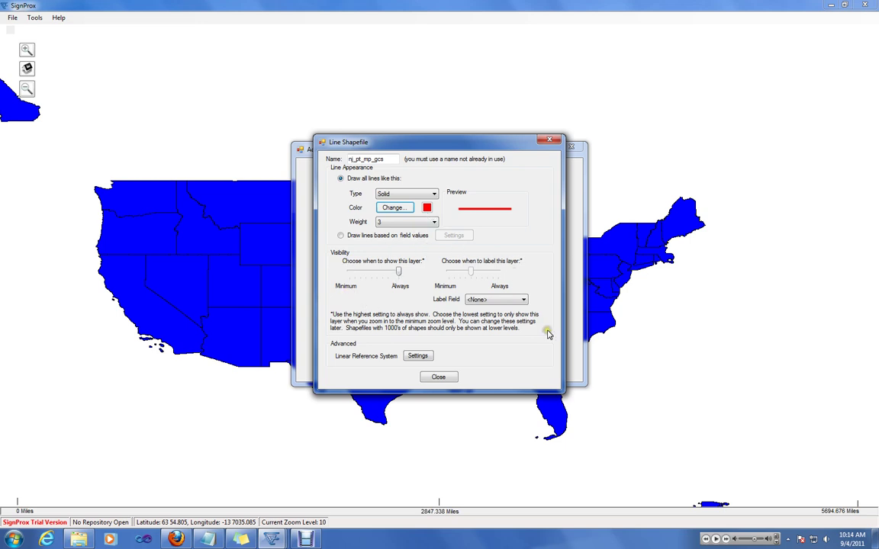
pyautogui.click(445, 380)
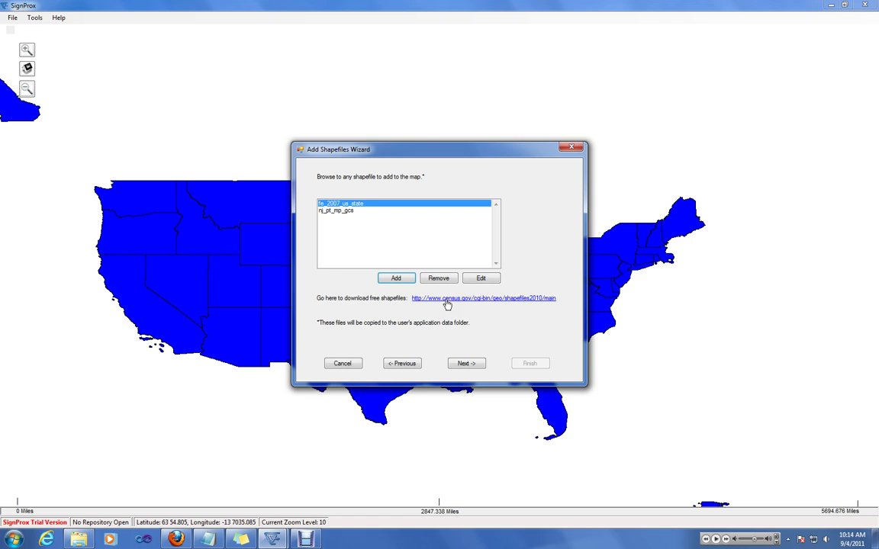
# Set the wizard's maximum view by zooming in to New Jersey around the road data.
pyautogui.click(469, 364)
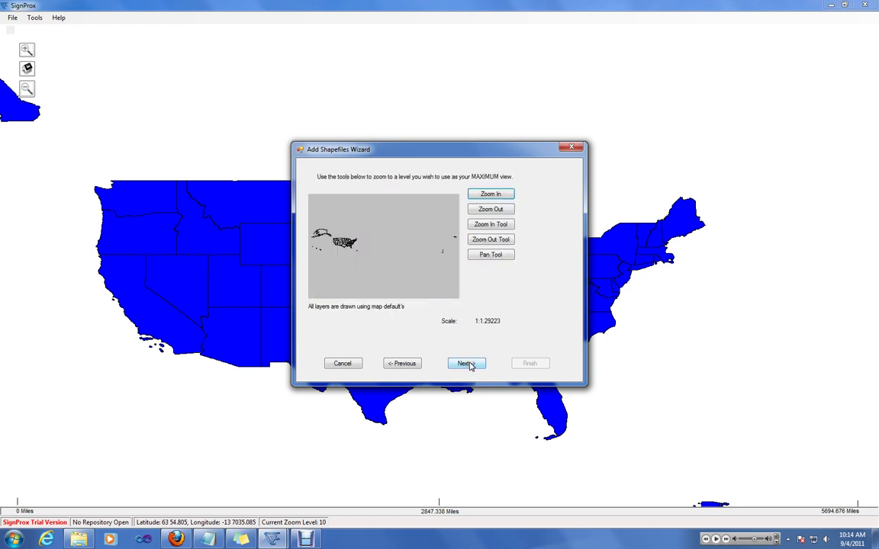
pyautogui.click(474, 198)
pyautogui.click(503, 269)
pyautogui.moveTo(330, 235); pyautogui.dragTo(360, 252)
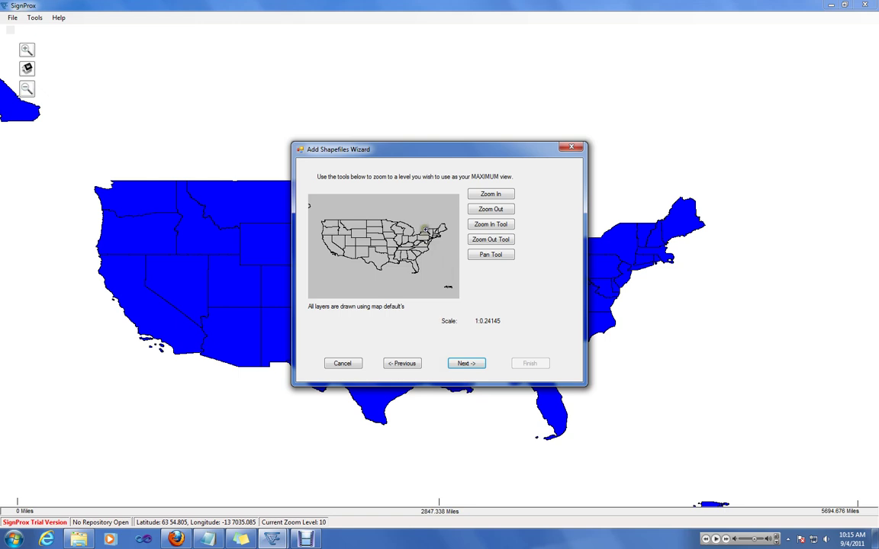
pyautogui.click(439, 249)
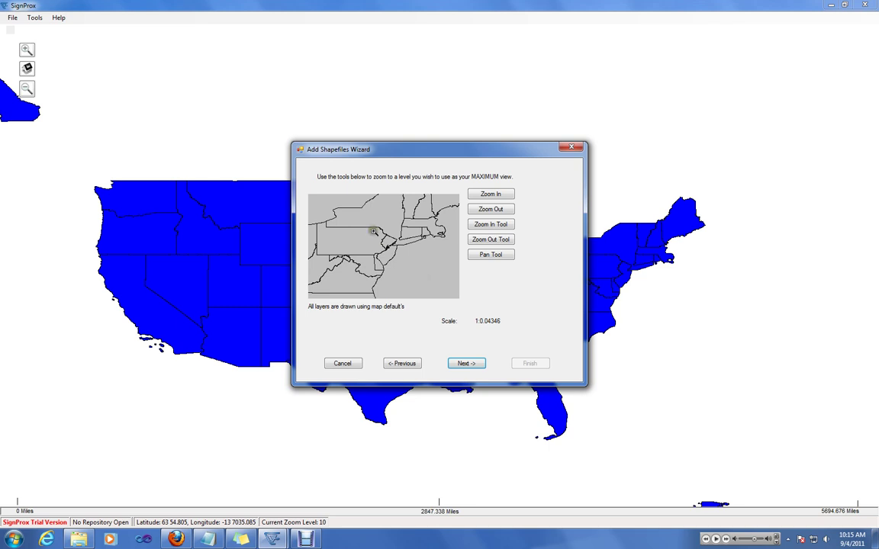
pyautogui.moveTo(375, 232); pyautogui.dragTo(405, 255)
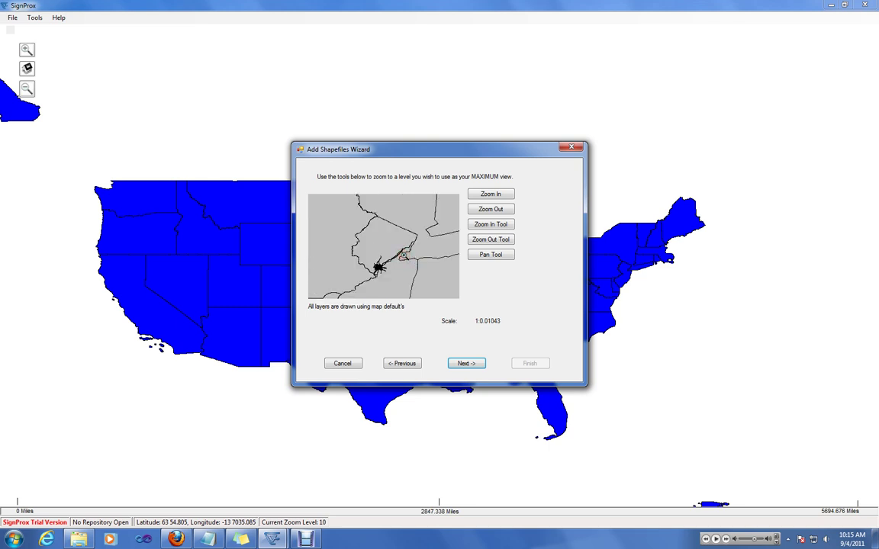
pyautogui.click(471, 365)
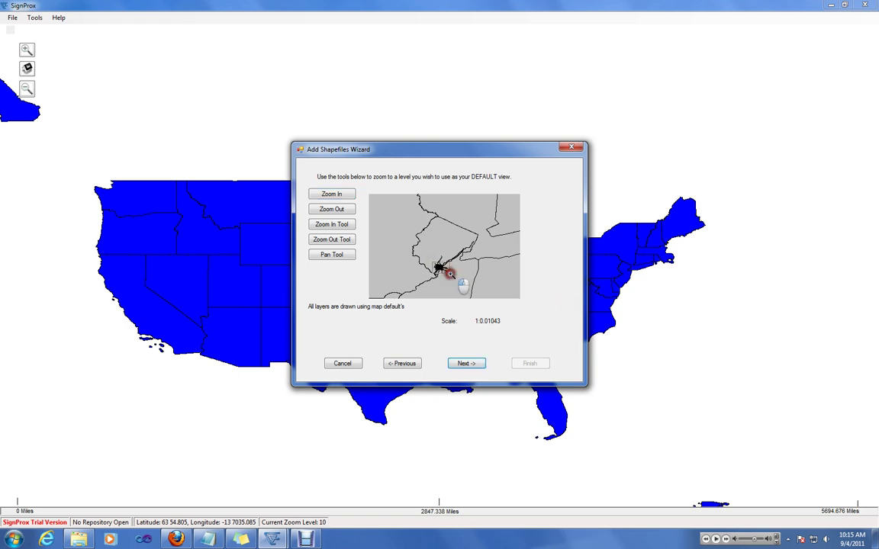
# Set the wizard's default view by zooming in until the town's road network fills the frame.
pyautogui.moveTo(408, 268); pyautogui.dragTo(451, 276)
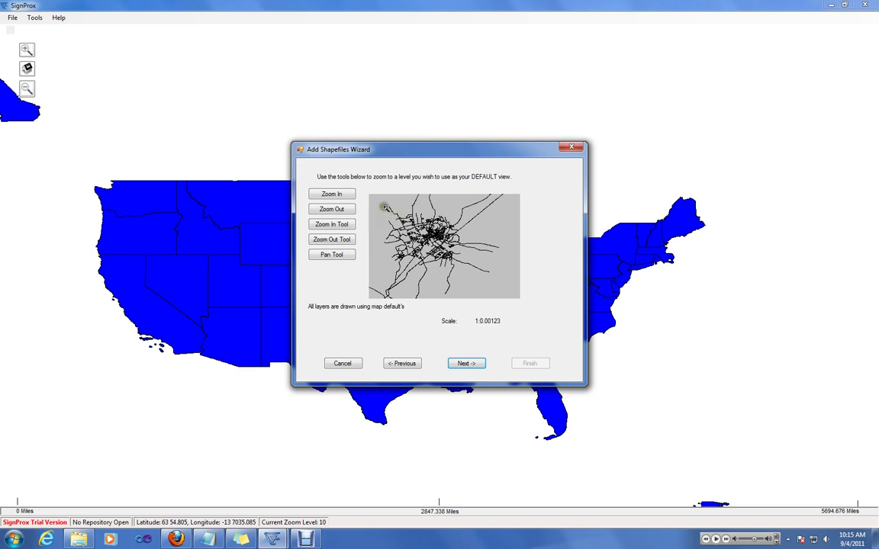
pyautogui.moveTo(373, 197); pyautogui.dragTo(467, 272)
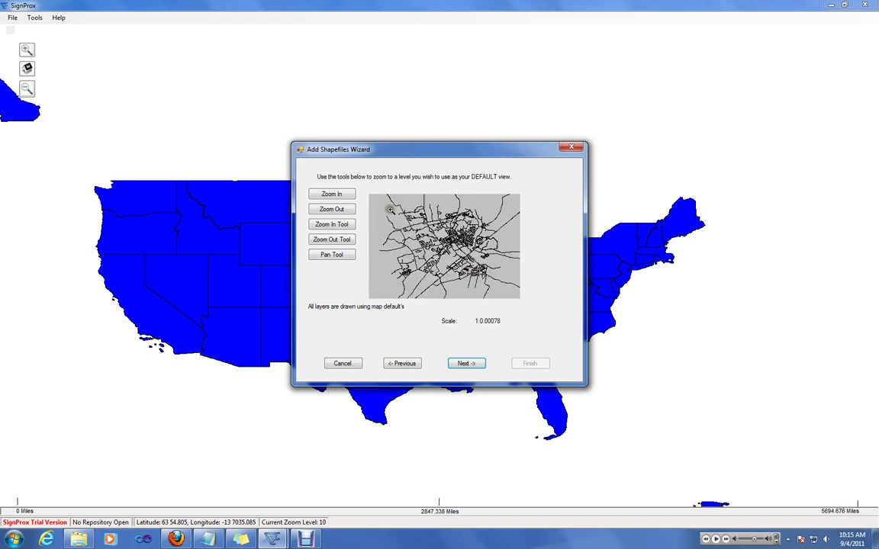
pyautogui.moveTo(389, 208); pyautogui.dragTo(498, 282)
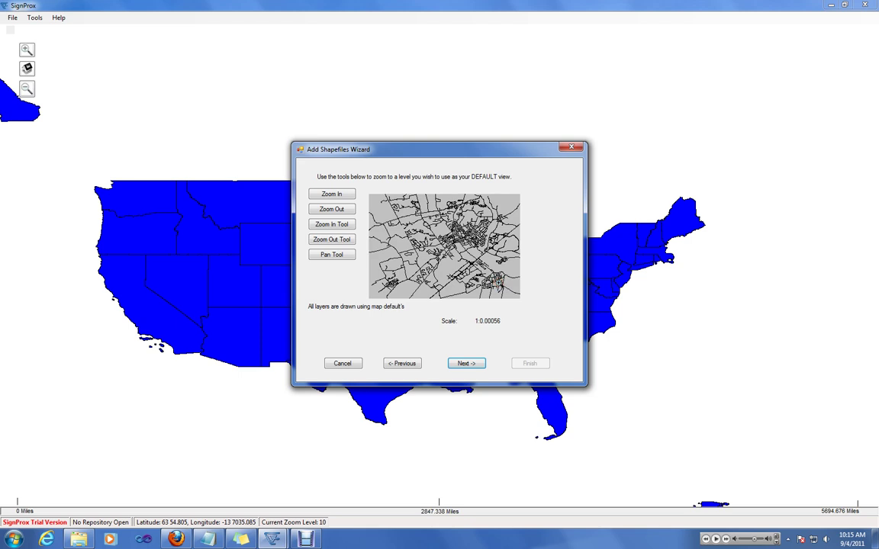
pyautogui.click(475, 365)
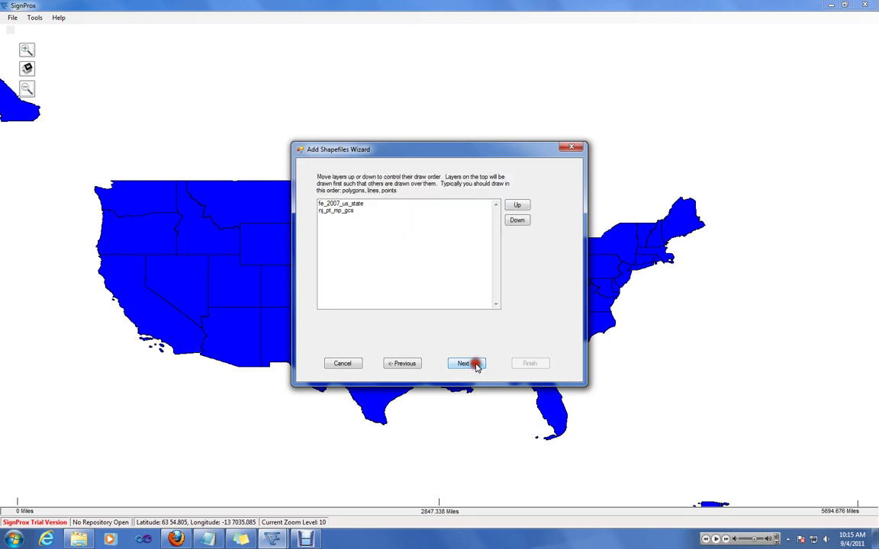
# Keep fe_2007_us_state ahead of nj_pt_mp_gcs in the draw order and continue to the data preview.
pyautogui.click(338, 203)
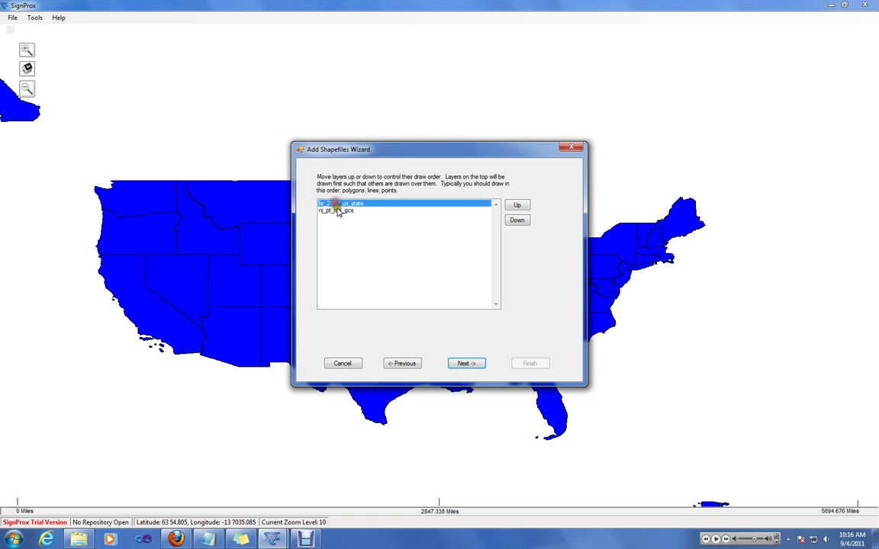
pyautogui.click(339, 212)
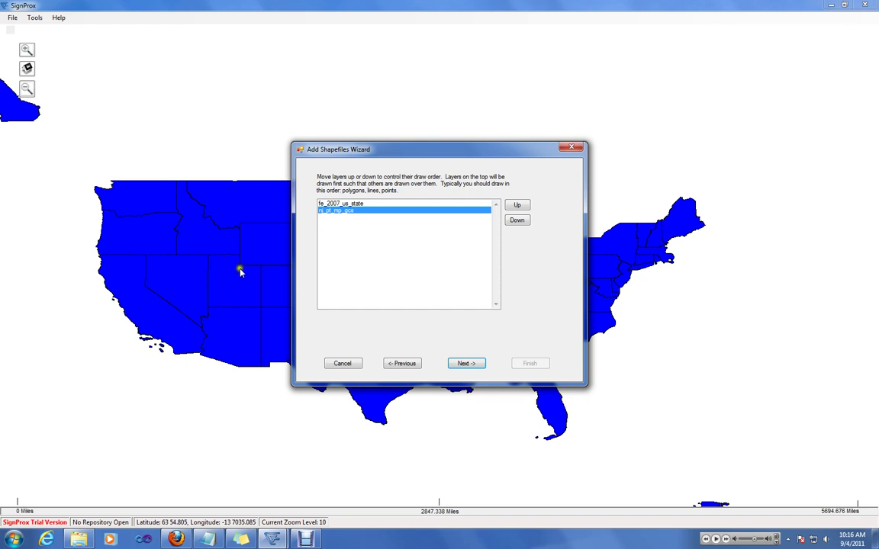
pyautogui.click(346, 204)
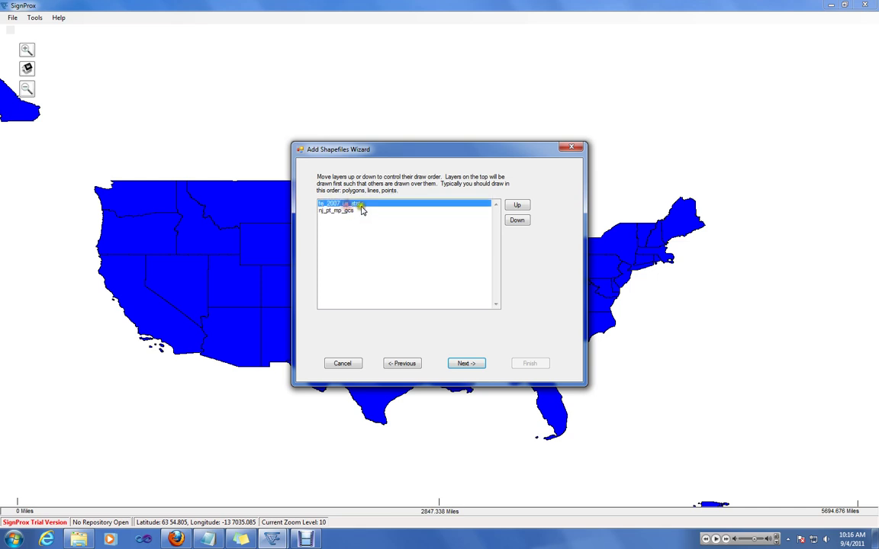
pyautogui.click(467, 363)
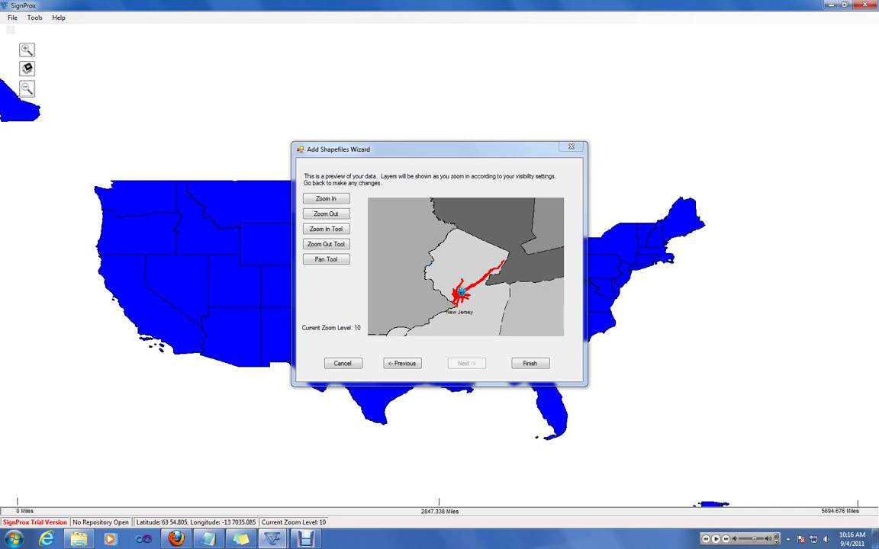
# Preview the layers at different zoom levels and finish the wizard, allowing shapefiles with the same name to be overwritten.
pyautogui.scroll(-6, 461, 294)
pyautogui.scroll(1, 447, 294)
pyautogui.scroll(-1, 444, 296)
pyautogui.scroll(-1, 444, 296)
pyautogui.scroll(2, 440, 295)
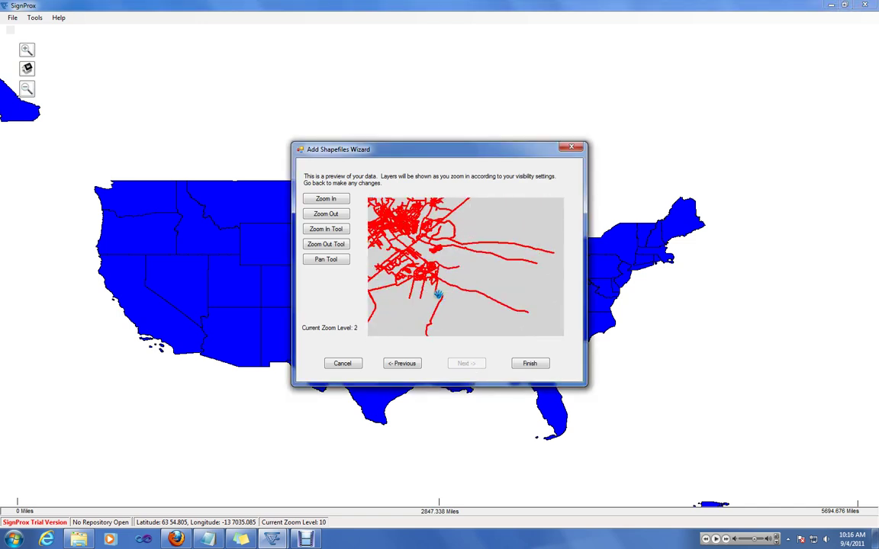
pyautogui.scroll(-1, 438, 295)
pyautogui.click(531, 363)
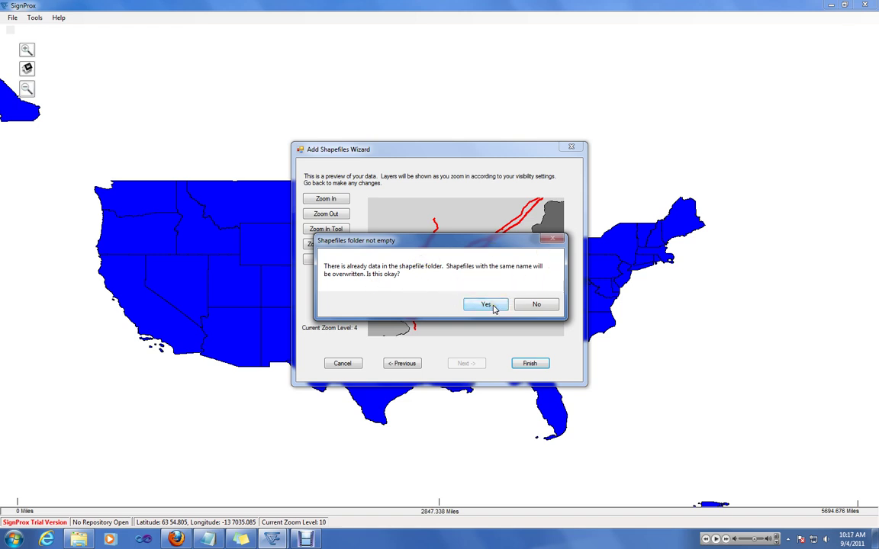
pyautogui.click(490, 306)
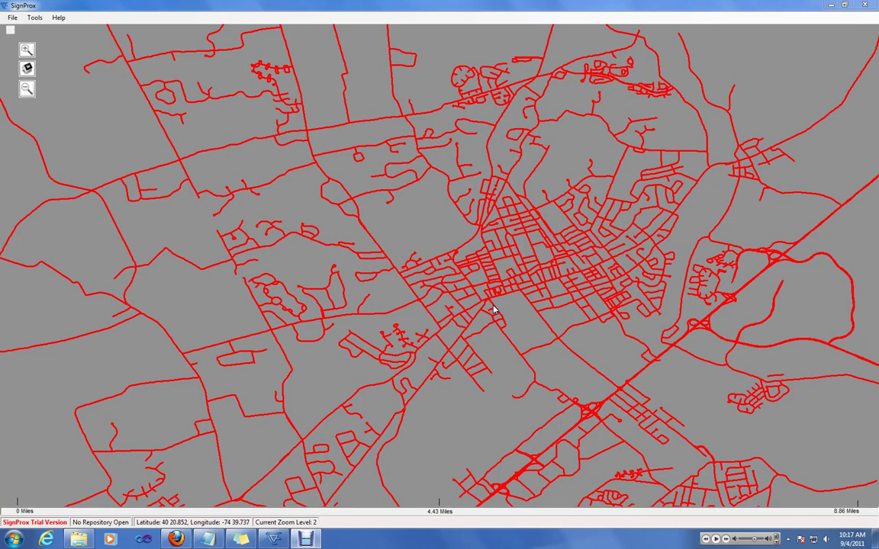
pyautogui.click(29, 73)
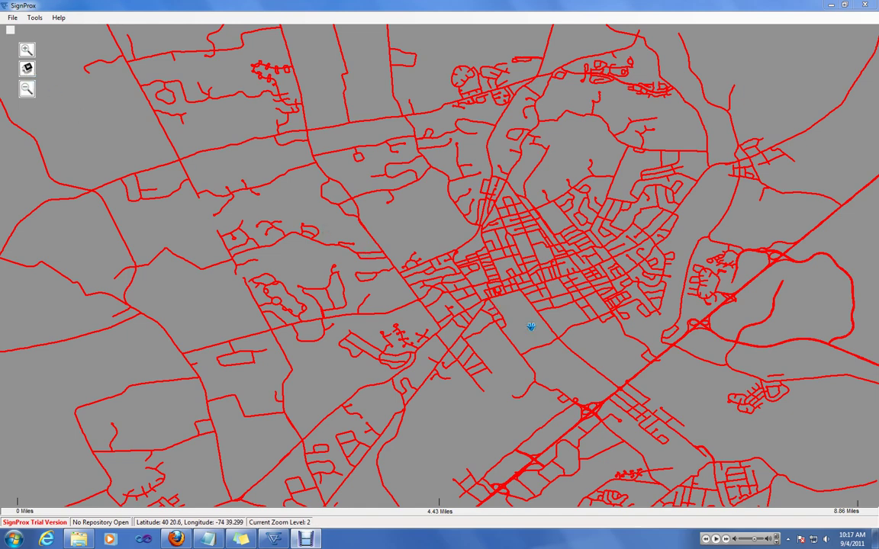